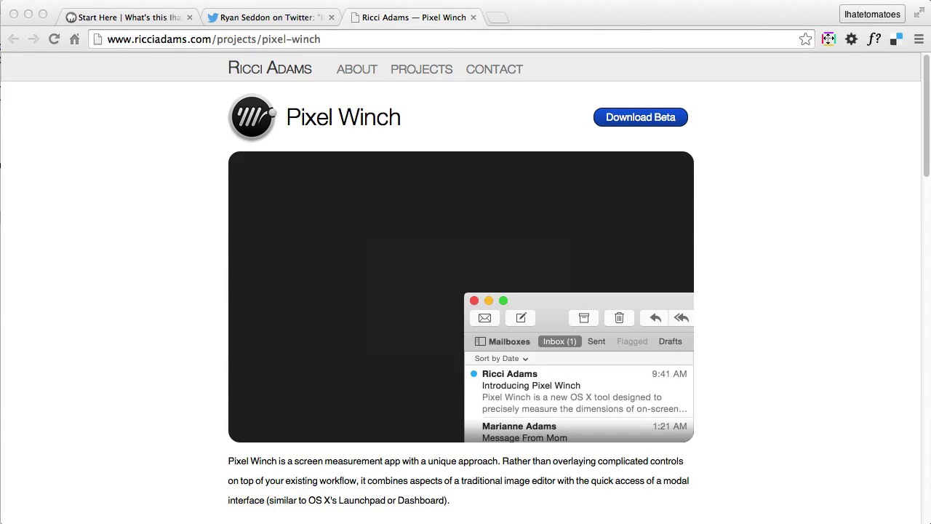
Look over the Pixel Winch project page and the tweet recommending it, ending on the project page.
{"action": "left_click", "coordinate": [153, 72]}
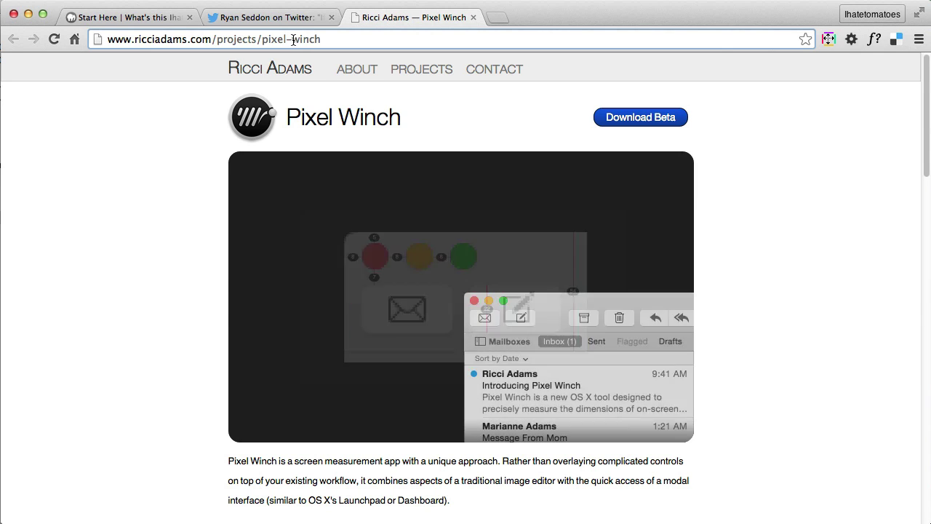
{"action": "left_click", "coordinate": [142, 365]}
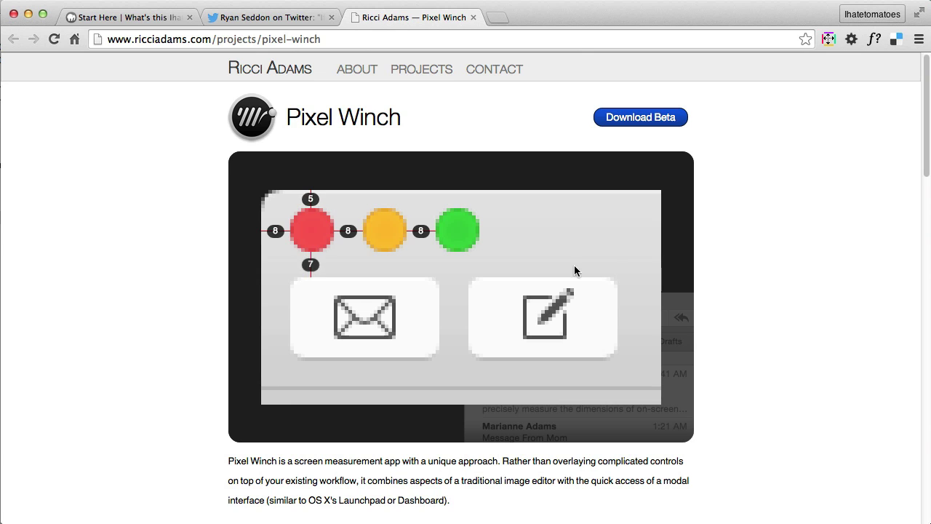
{"action": "left_click", "coordinate": [281, 18]}
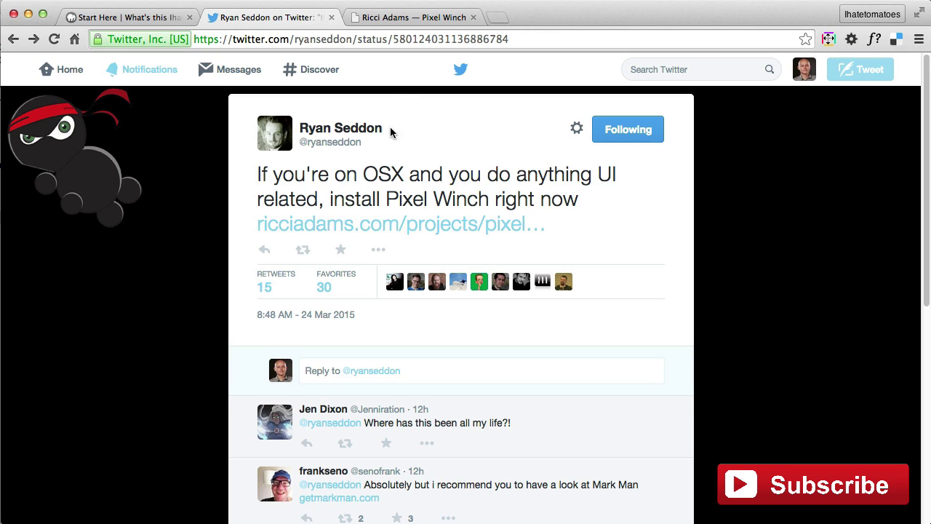
{"action": "left_click", "coordinate": [376, 17]}
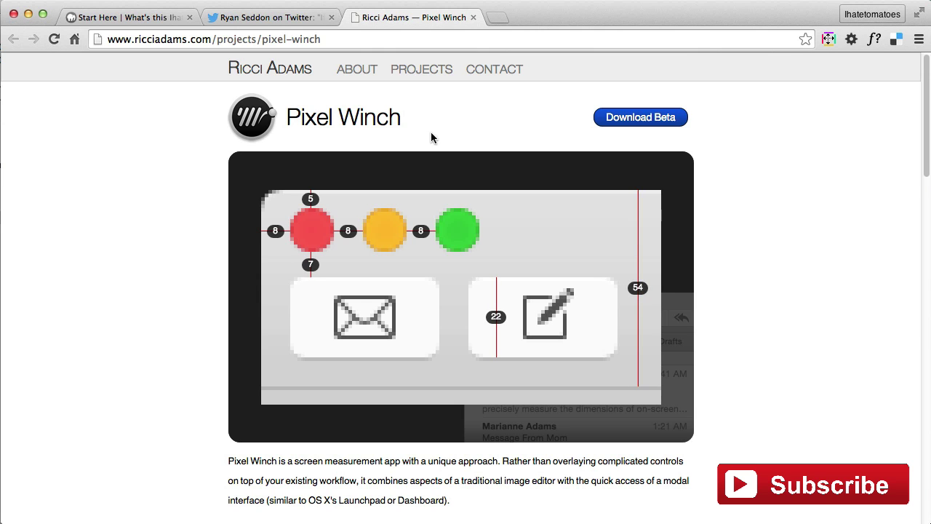
Switch to the local Start Here demo page and capture the area around the View button in Pixel Winch.
{"action": "left_click", "coordinate": [129, 17]}
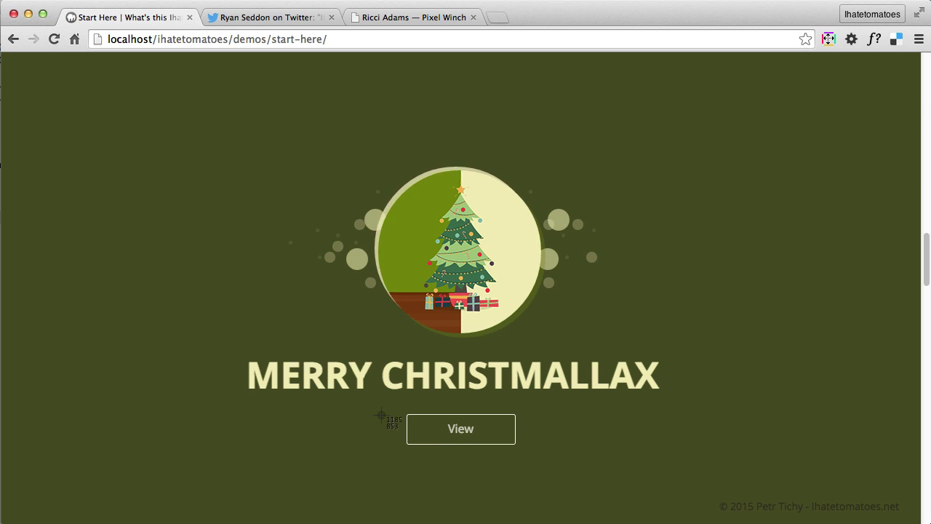
{"action": "left_click_drag", "start_coordinate": [359, 398], "coordinate": [577, 465]}
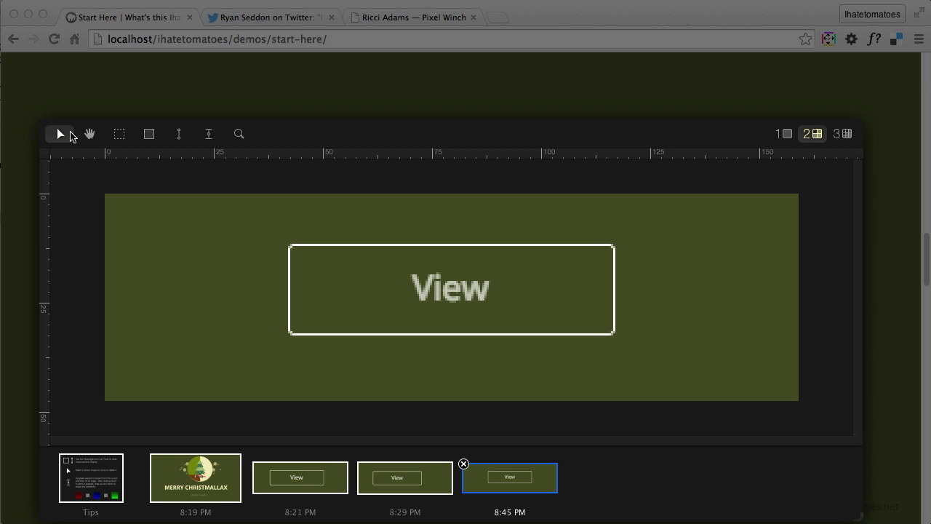
Measure the spacing around the View button with the automatic distance tool, trying Horizontal and returning to Vertical.
{"action": "left_click", "coordinate": [208, 135]}
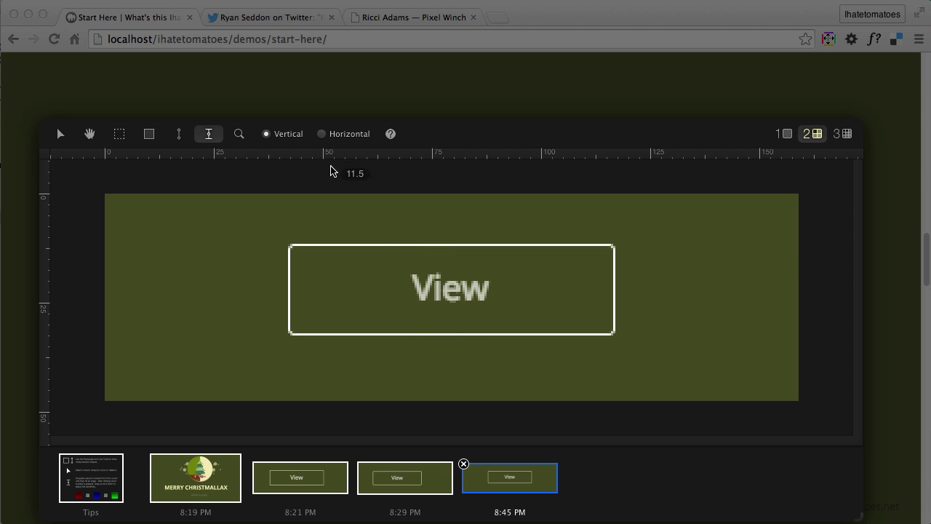
{"action": "left_click", "coordinate": [321, 134]}
{"action": "left_click", "coordinate": [283, 135]}
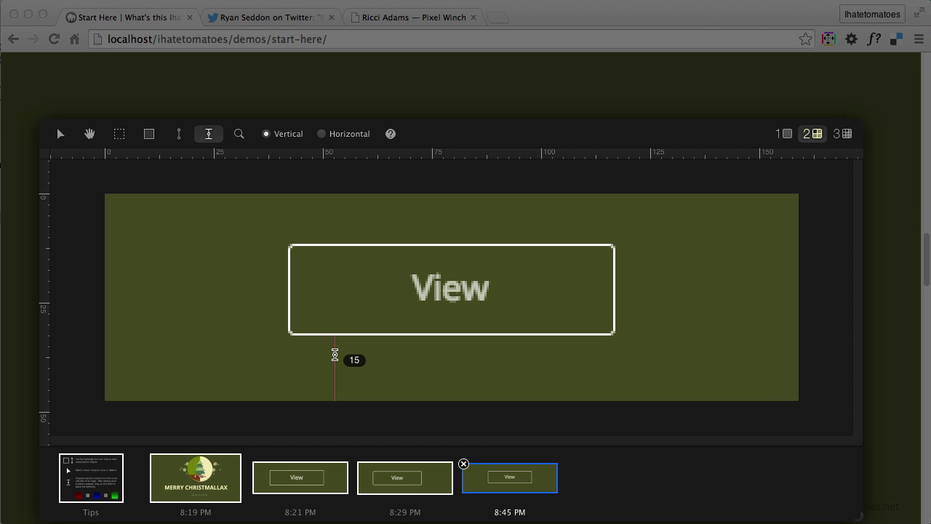
Draw a vertical measuring line about 33 long beside the View button and horizontal ones about 116 below and 104.5 above it.
{"action": "left_click", "coordinate": [179, 135]}
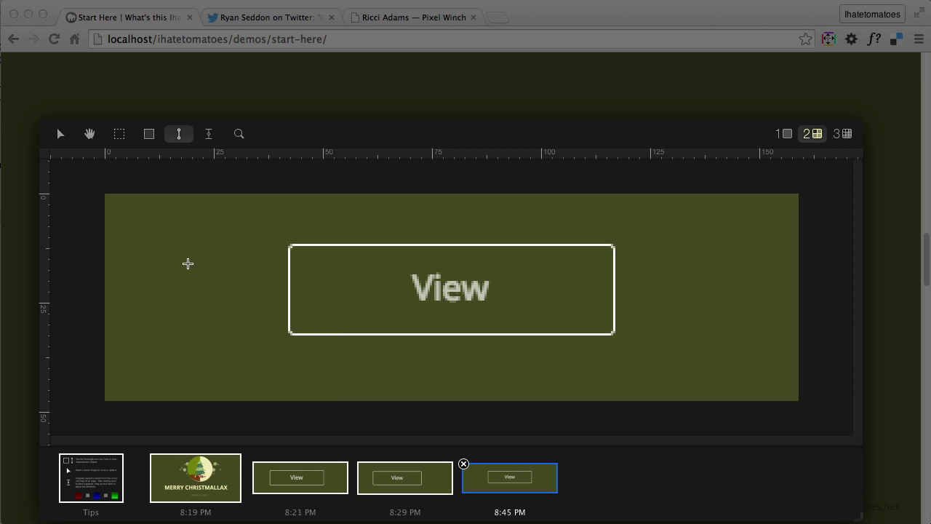
{"action": "left_click_drag", "start_coordinate": [165, 223], "coordinate": [165, 366]}
{"action": "left_click_drag", "start_coordinate": [223, 375], "coordinate": [729, 376]}
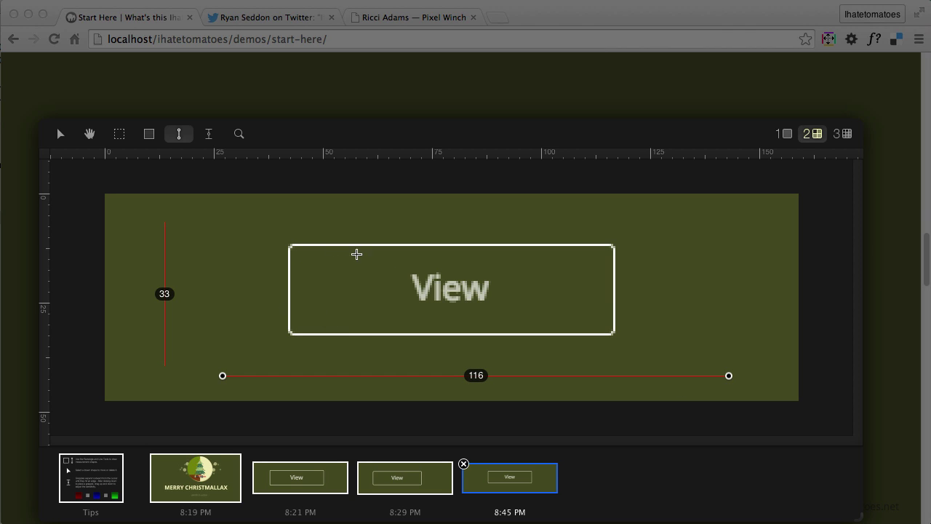
{"action": "left_click_drag", "start_coordinate": [203, 223], "coordinate": [659, 223]}
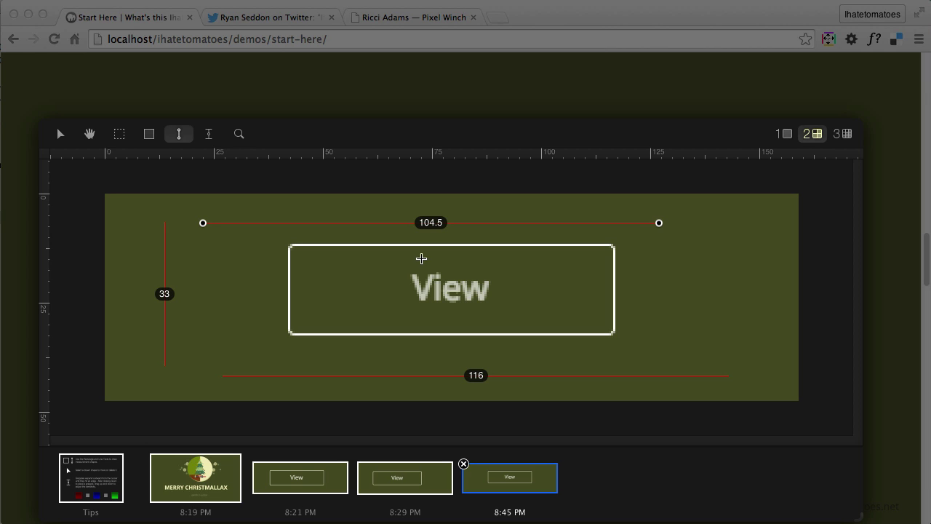
{"action": "left_click", "coordinate": [207, 137]}
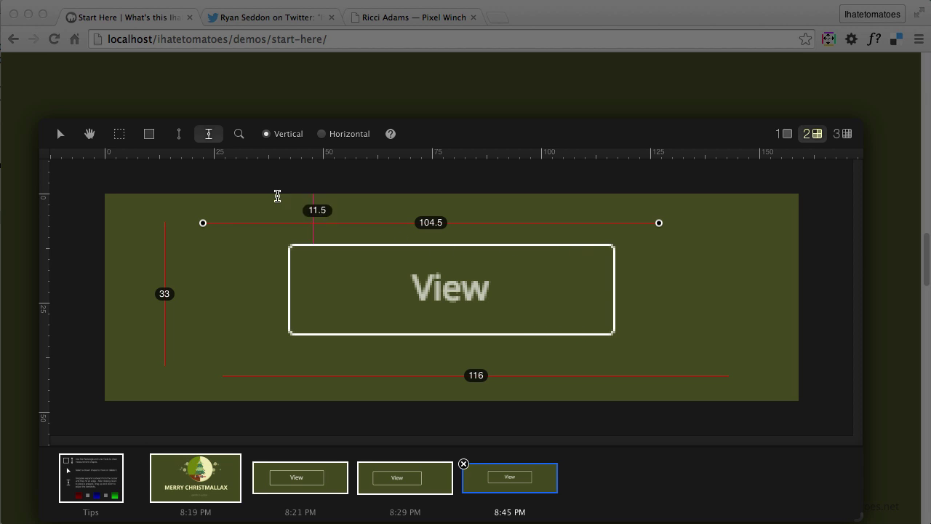
Draw a measuring rectangle and fit it around the View button at about 75.5 × 21.5.
{"action": "left_click", "coordinate": [150, 134]}
{"action": "left_click_drag", "start_coordinate": [629, 241], "coordinate": [775, 364]}
{"action": "left_click_drag", "start_coordinate": [732, 283], "coordinate": [391, 285]}
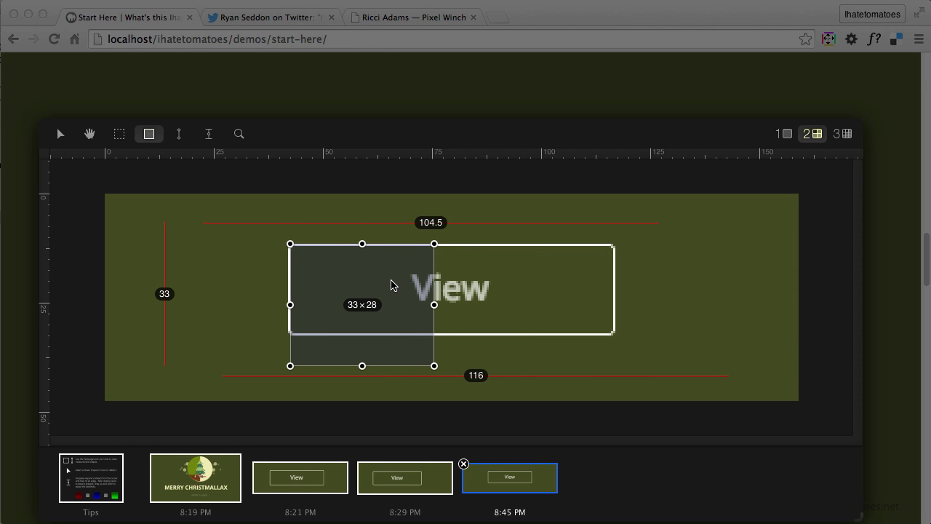
{"action": "left_click_drag", "start_coordinate": [433, 367], "coordinate": [616, 338]}
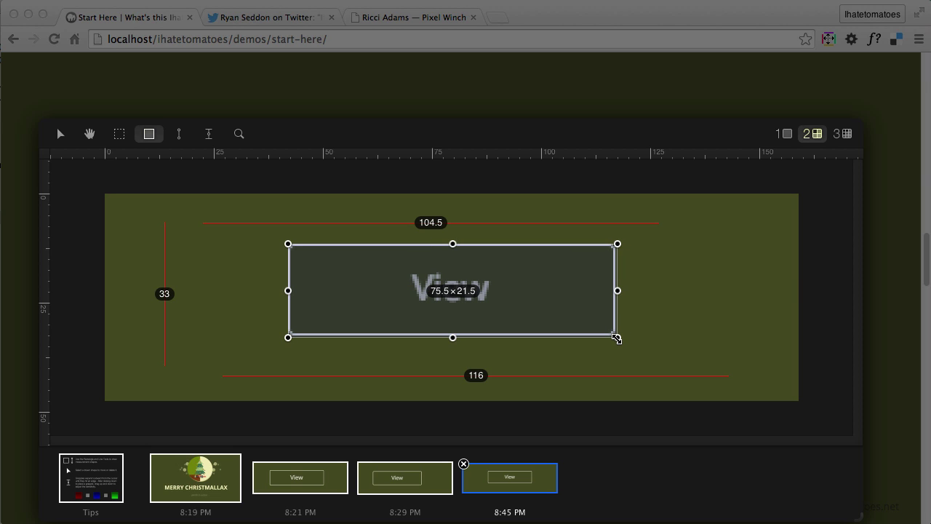
Marquee-select the area around the vertical measuring line, and then an area reaching across the View button.
{"action": "left_click", "coordinate": [119, 134]}
{"action": "left_click_drag", "start_coordinate": [120, 211], "coordinate": [230, 382]}
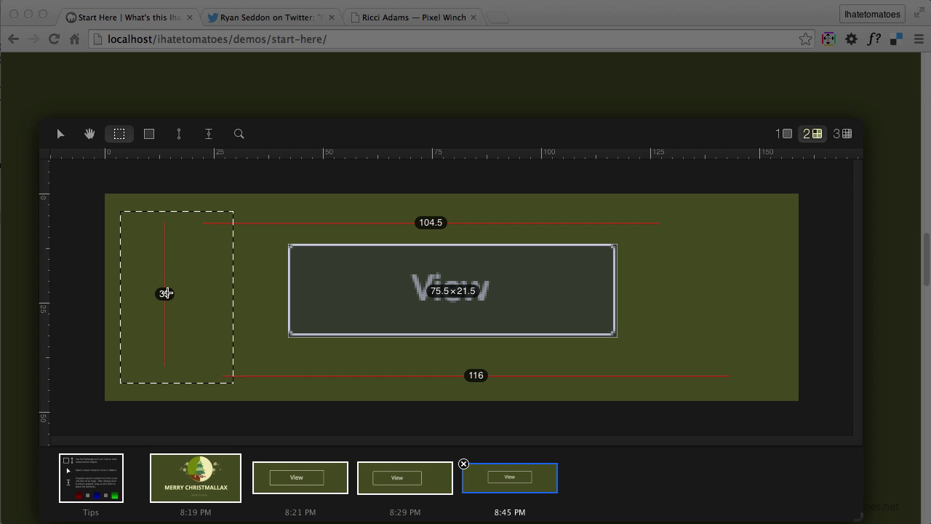
{"action": "left_click_drag", "start_coordinate": [160, 292], "coordinate": [552, 336]}
Draw a vertical measuring line about 21 long beside the View button and a horizontal one about 20 long across its left edge.
{"action": "left_click", "coordinate": [209, 133]}
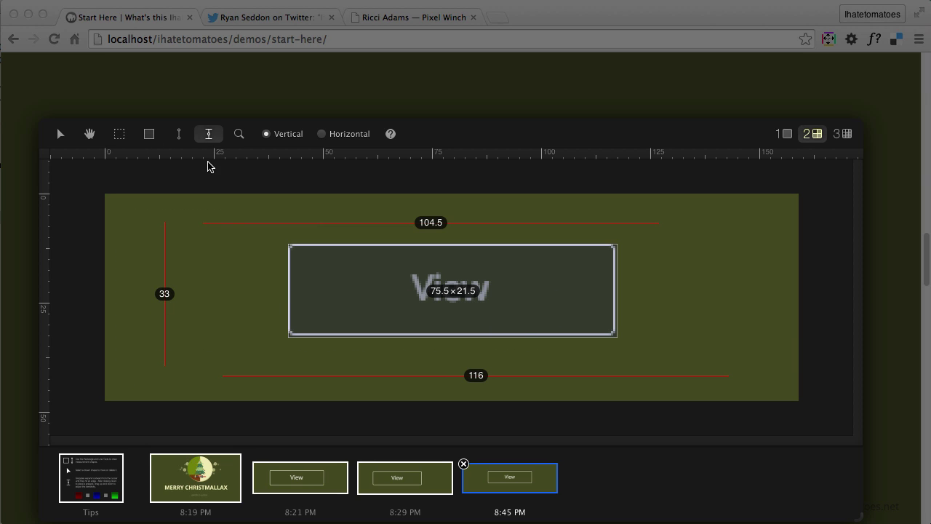
{"action": "left_click", "coordinate": [179, 134]}
{"action": "left_click", "coordinate": [196, 252]}
{"action": "left_click_drag", "start_coordinate": [220, 336], "coordinate": [220, 338]}
{"action": "left_click_drag", "start_coordinate": [235, 284], "coordinate": [323, 283]}
{"action": "left_click", "coordinate": [209, 134]}
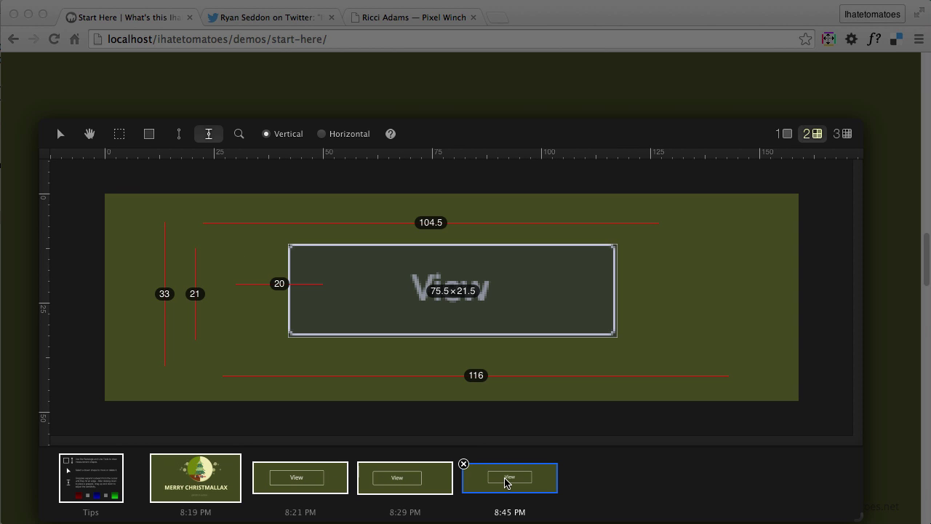
View the 8:19 PM capture in Pixel Winch, then return to the Pixel Winch project page in the browser.
{"action": "left_click", "coordinate": [165, 486]}
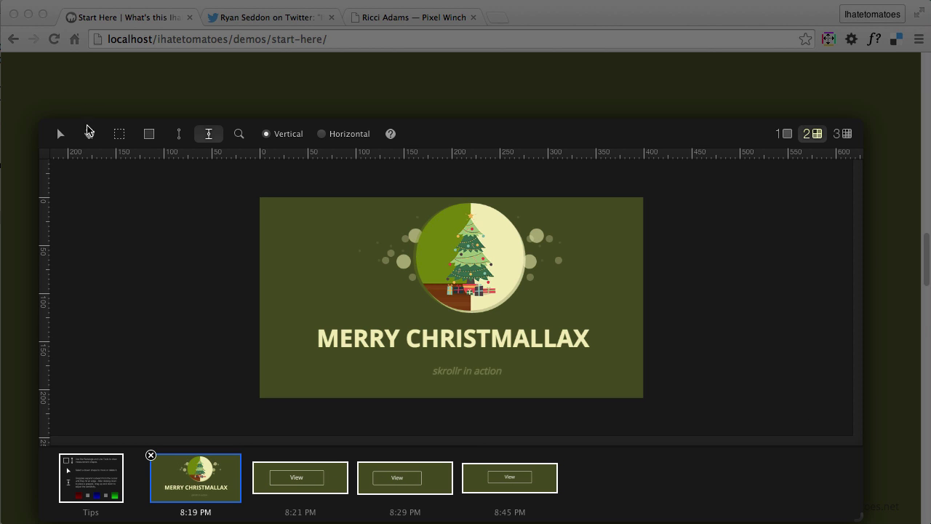
{"action": "key", "text": "Escape"}
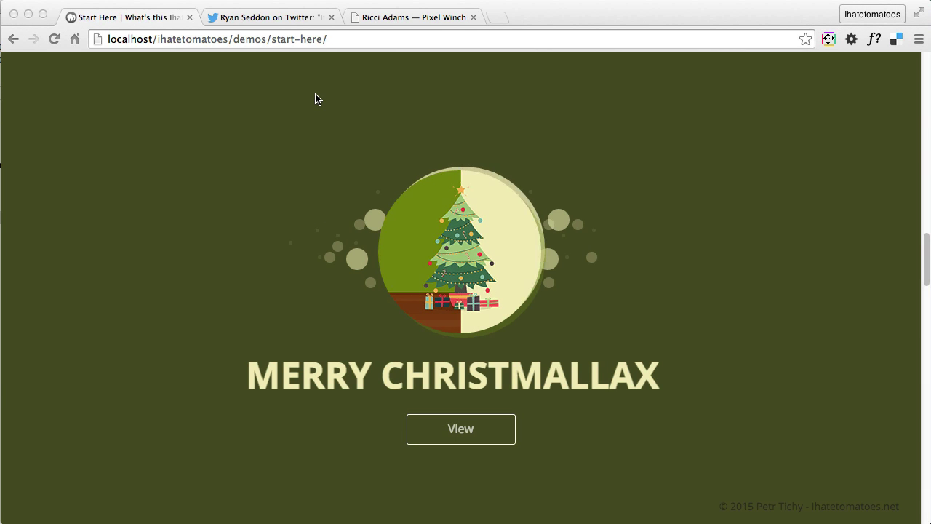
{"action": "left_click", "coordinate": [384, 19]}
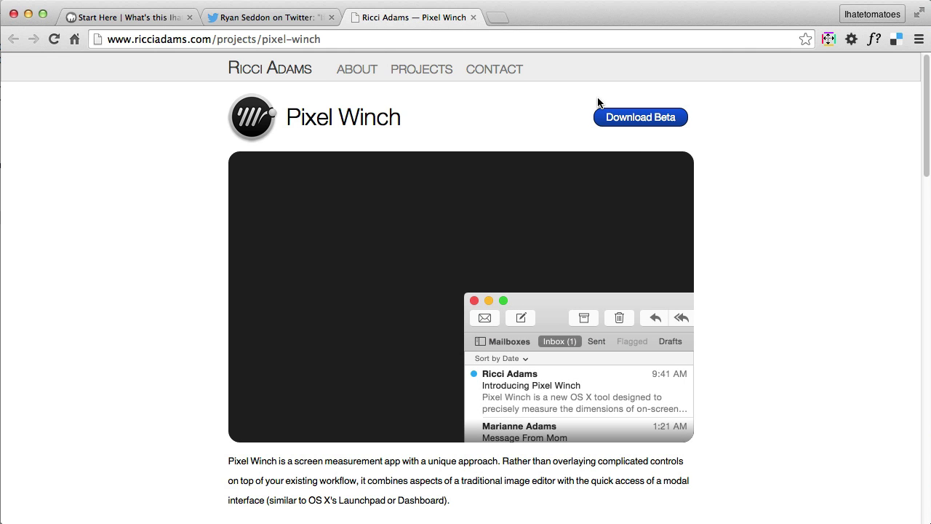